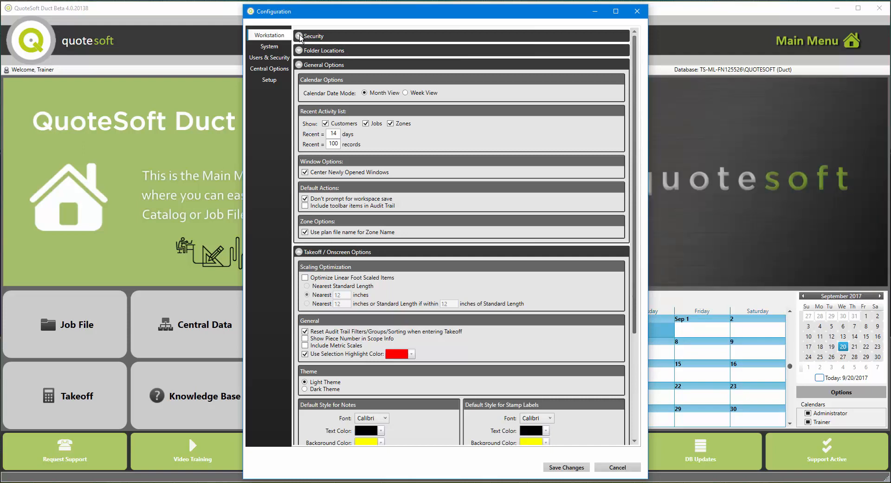
- Review the workstation's Security and Folder Locations sections and close the configuration without saving
{"action": "left_click", "coordinate": [299, 36]}
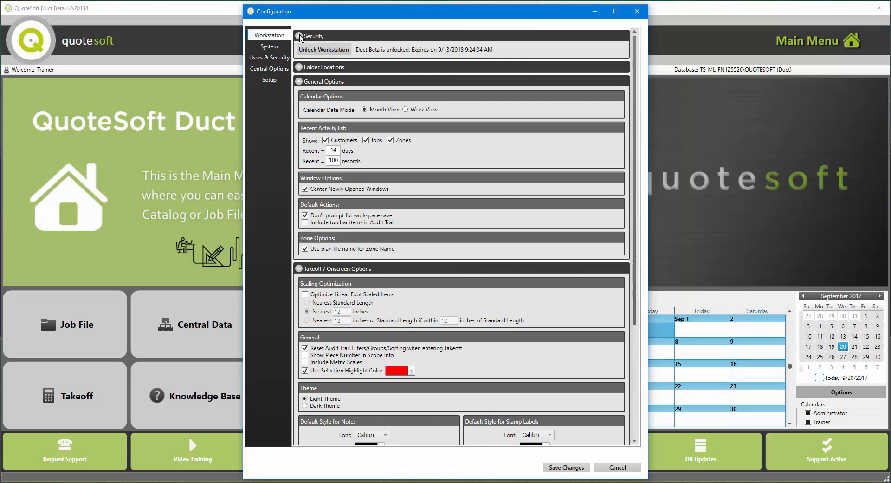
{"action": "left_click", "coordinate": [299, 36]}
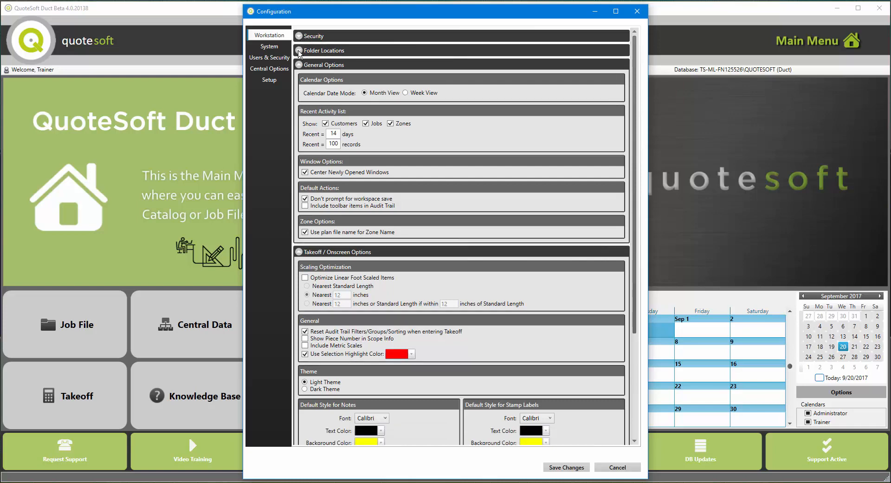
{"action": "left_click", "coordinate": [299, 51]}
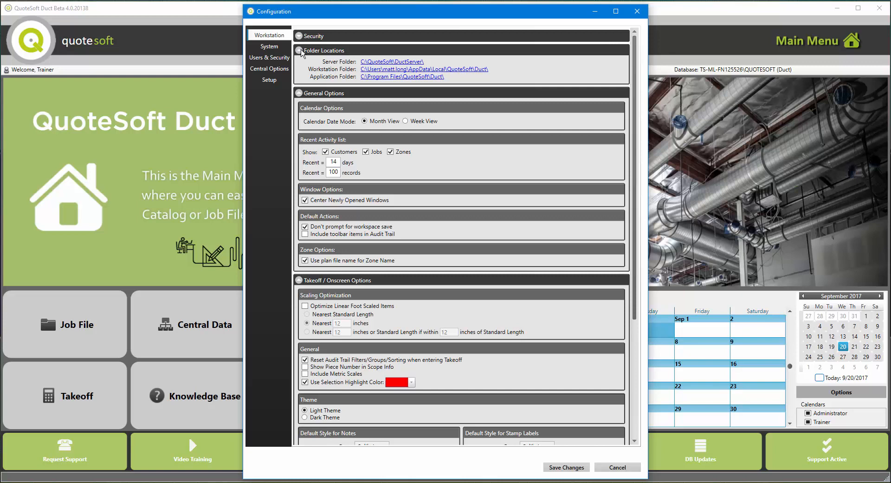
{"action": "left_click", "coordinate": [300, 50]}
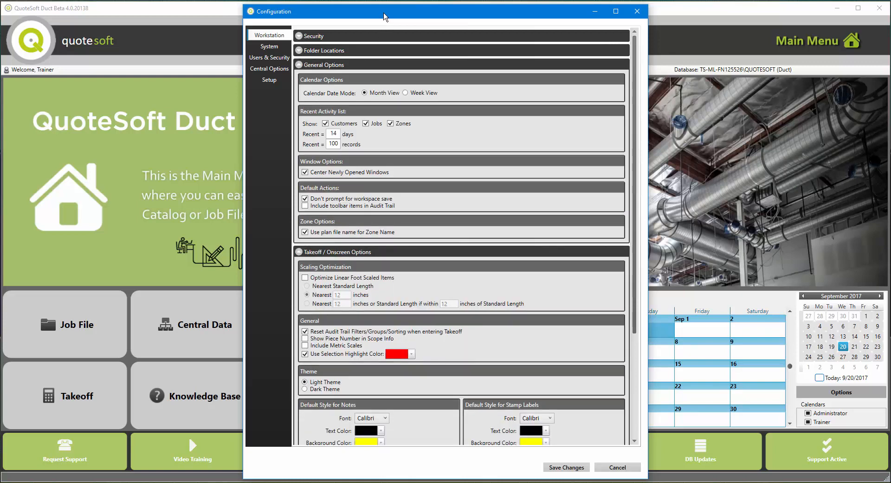
{"action": "left_click_drag", "start_coordinate": [383, 16], "coordinate": [213, 15]}
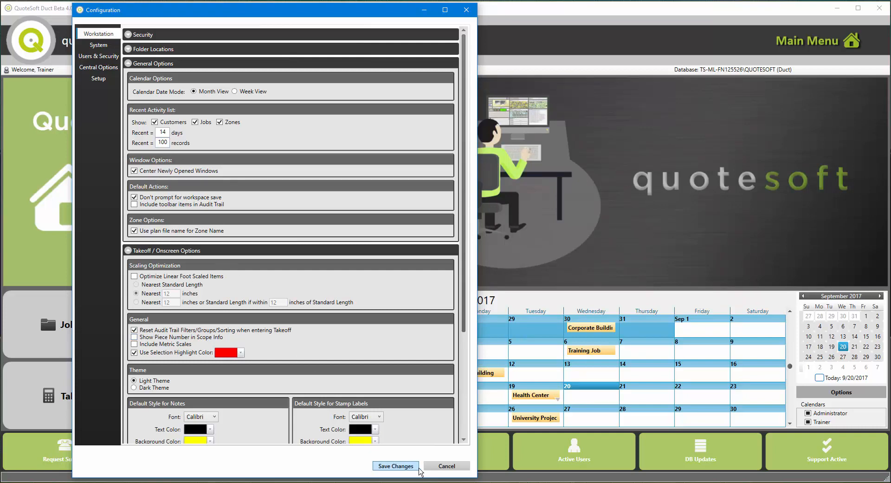
{"action": "left_click", "coordinate": [434, 466]}
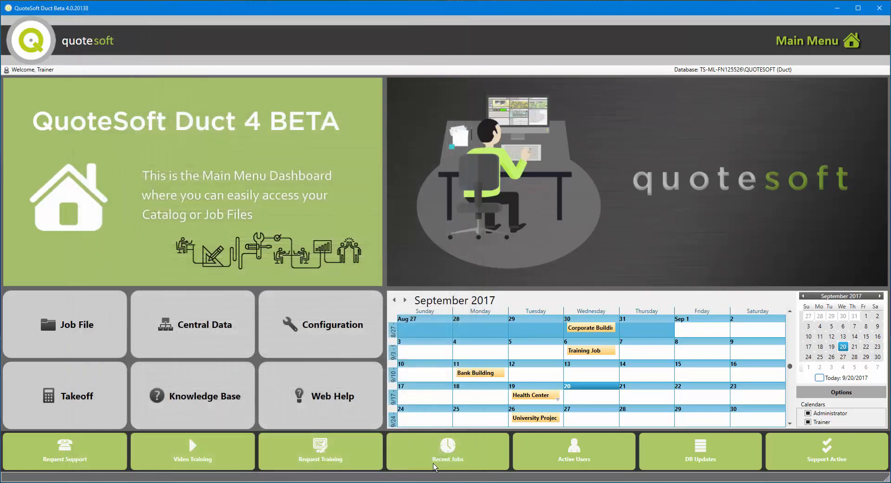
- Open the configuration, enable Optimize Linear Foot Scaled Items for takeoff, and select the value for rounding to the nearest inches
{"action": "left_click", "coordinate": [284, 322]}
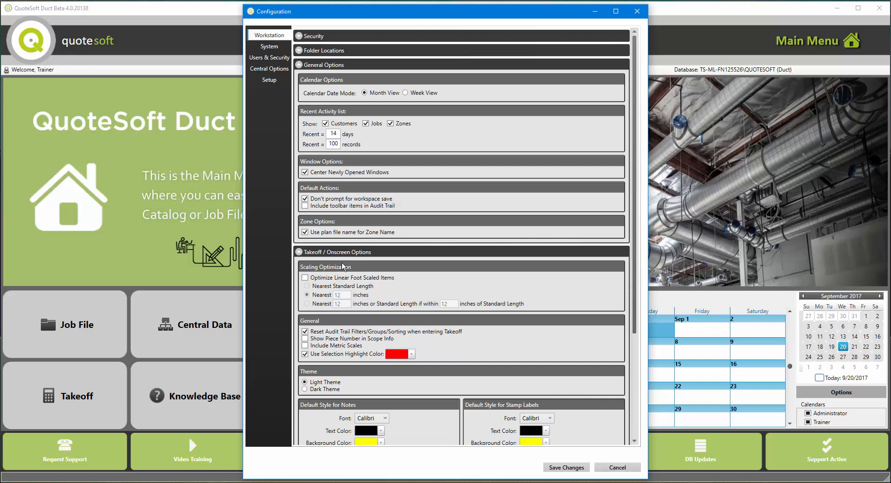
{"action": "left_click", "coordinate": [305, 278]}
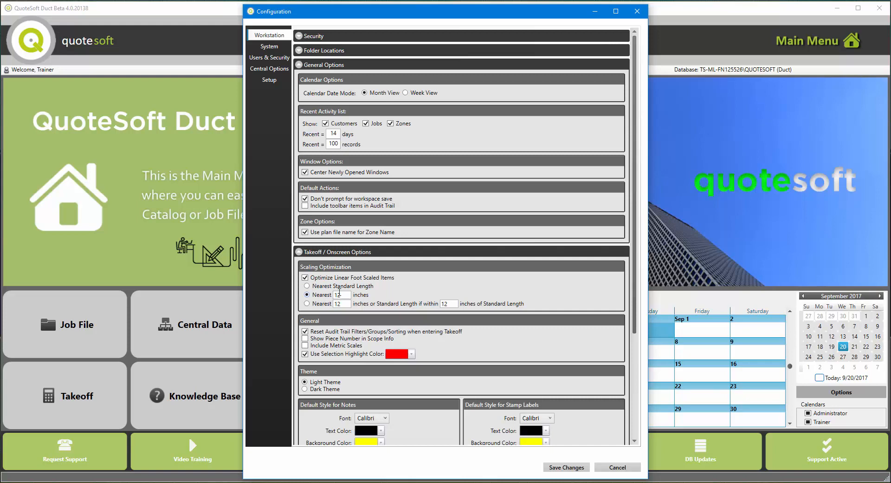
{"action": "left_click_drag", "start_coordinate": [343, 295], "coordinate": [328, 296]}
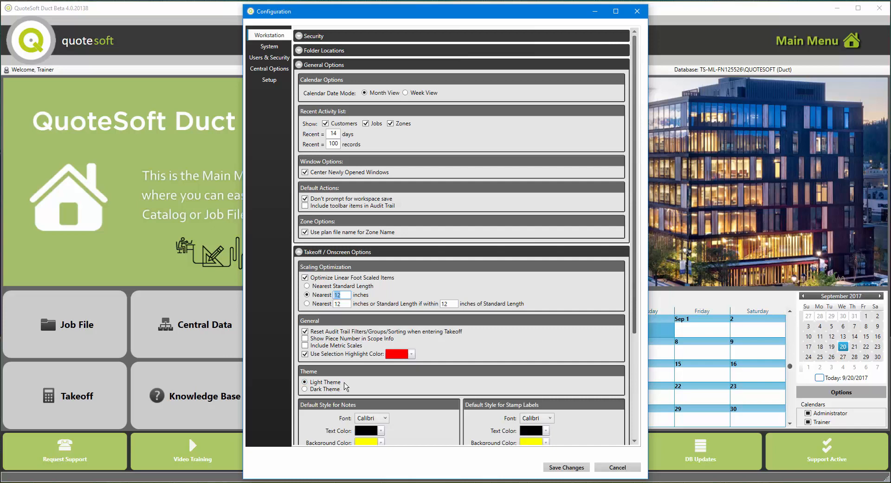
- Examine the remaining Takeoff / Onscreen options, including the theme, note and stamp label styles, and catalog display options
{"action": "scroll", "coordinate": [346, 386], "scroll_direction": "down", "scroll_amount": 5}
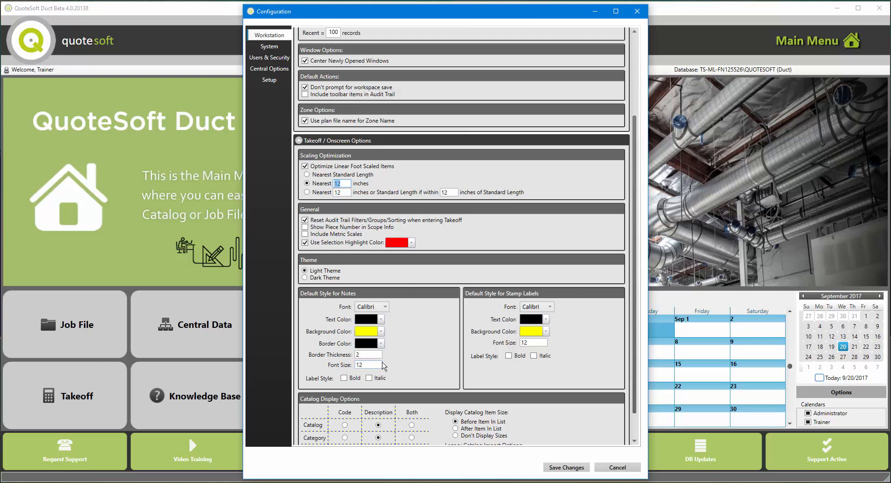
{"action": "scroll", "coordinate": [384, 366], "scroll_direction": "down", "scroll_amount": 1}
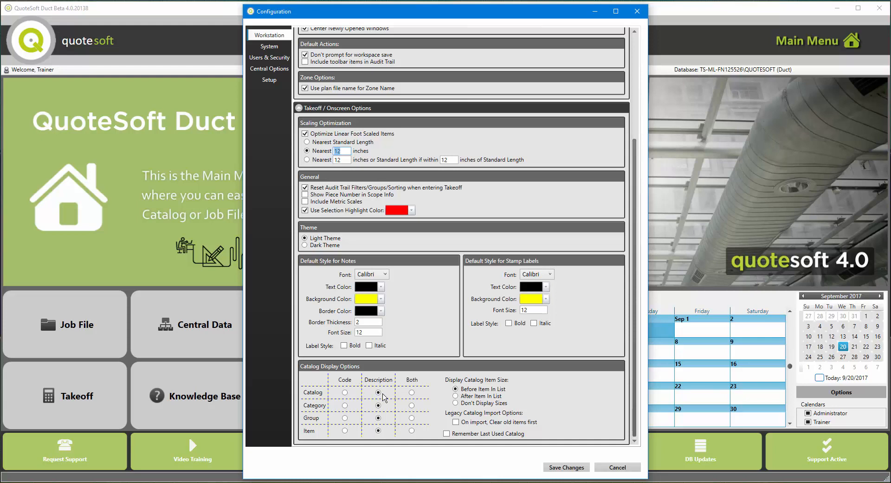
{"action": "scroll", "coordinate": [383, 397], "scroll_direction": "up", "scroll_amount": 5}
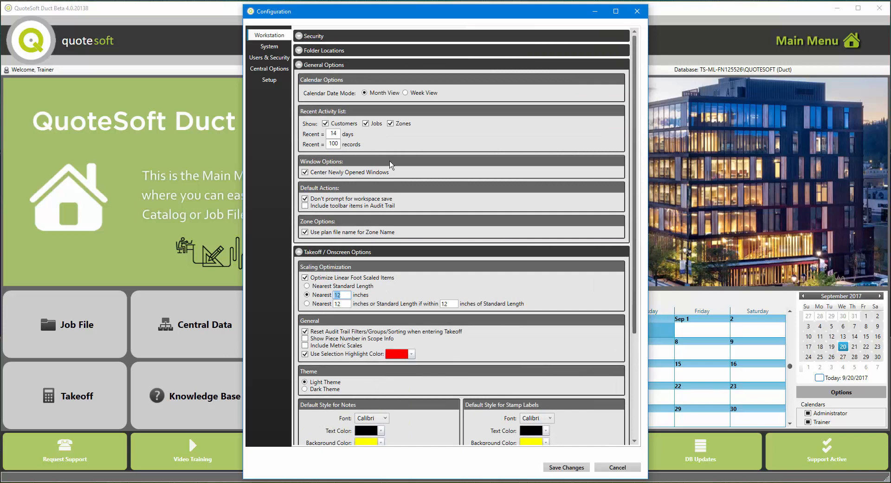
- Review the system settings, including the custom field labels, job file numbering and labor descriptions
{"action": "left_click", "coordinate": [264, 47]}
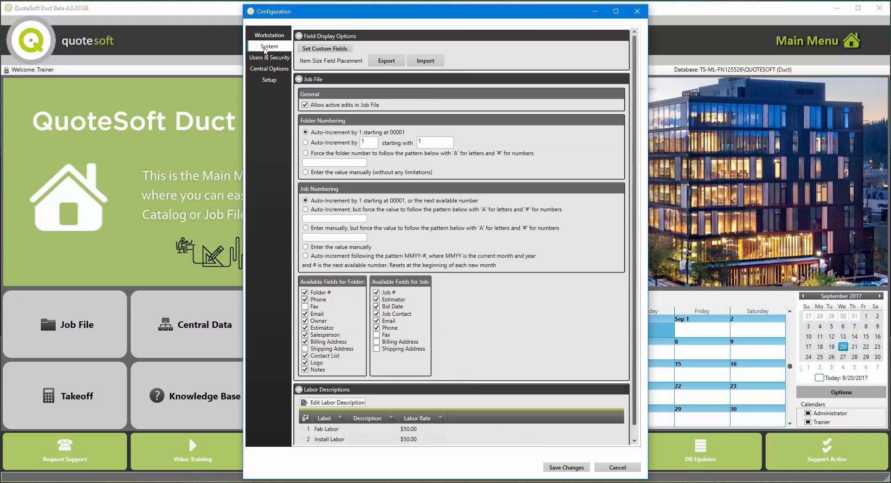
{"action": "left_click", "coordinate": [310, 49]}
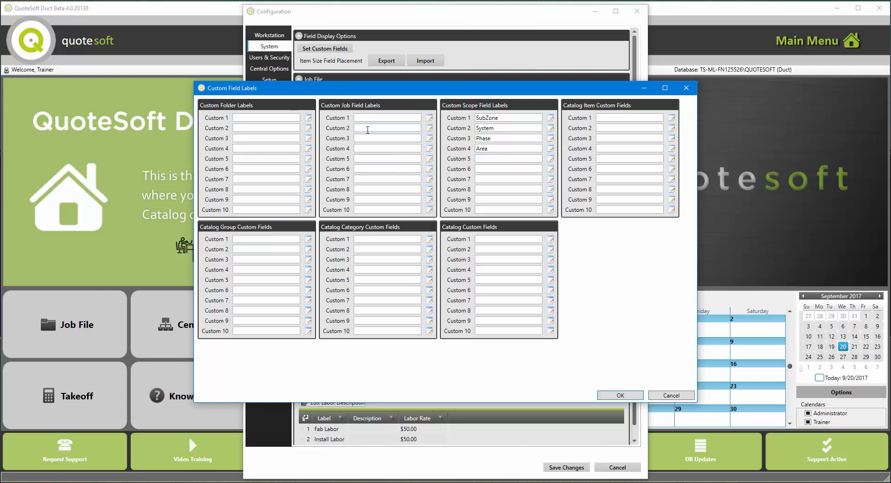
{"action": "left_click", "coordinate": [622, 396]}
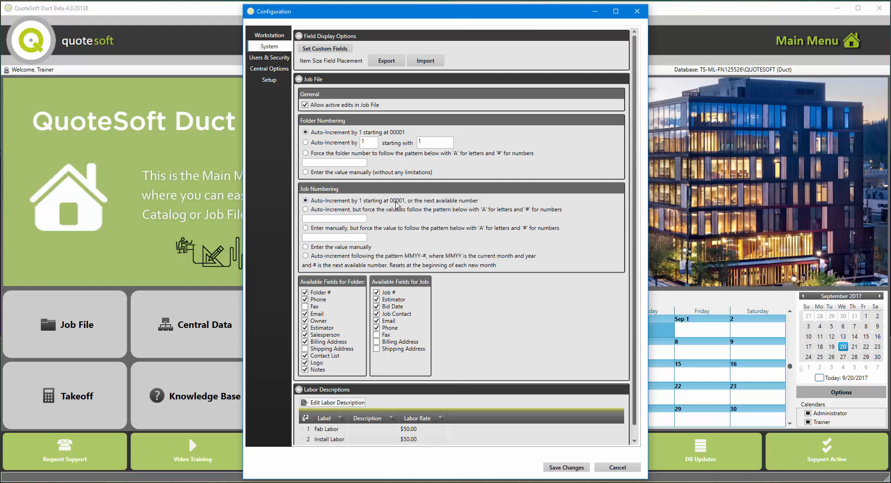
{"action": "scroll", "coordinate": [396, 204], "scroll_direction": "down", "scroll_amount": 1}
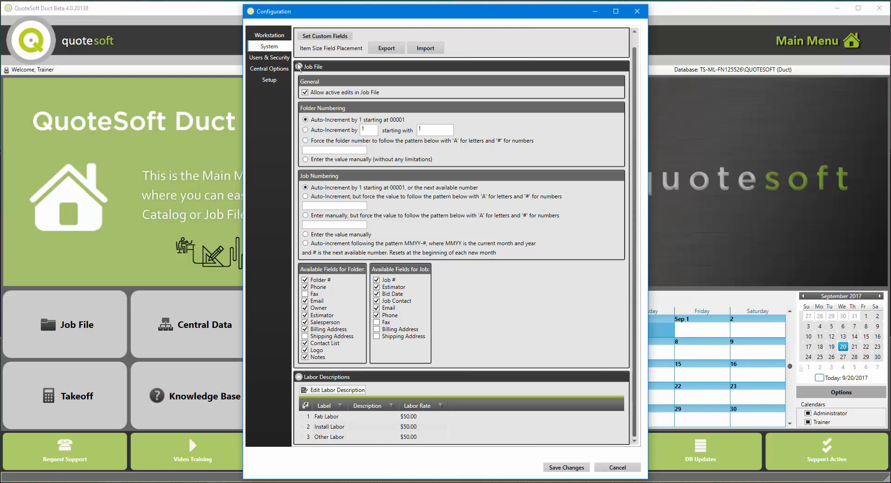
- Start a new user under Users & Security and enter the user's name and login
{"action": "left_click", "coordinate": [284, 58]}
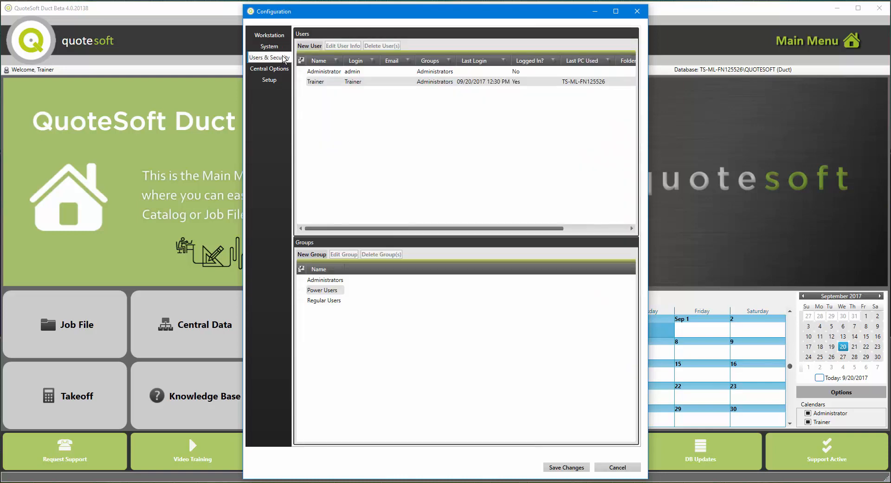
{"action": "left_click", "coordinate": [310, 46]}
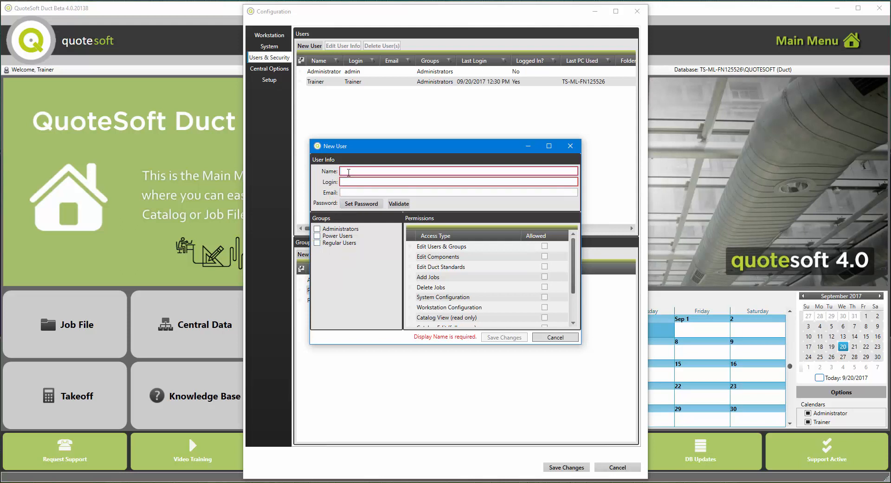
{"action": "type", "text": "Matt"}
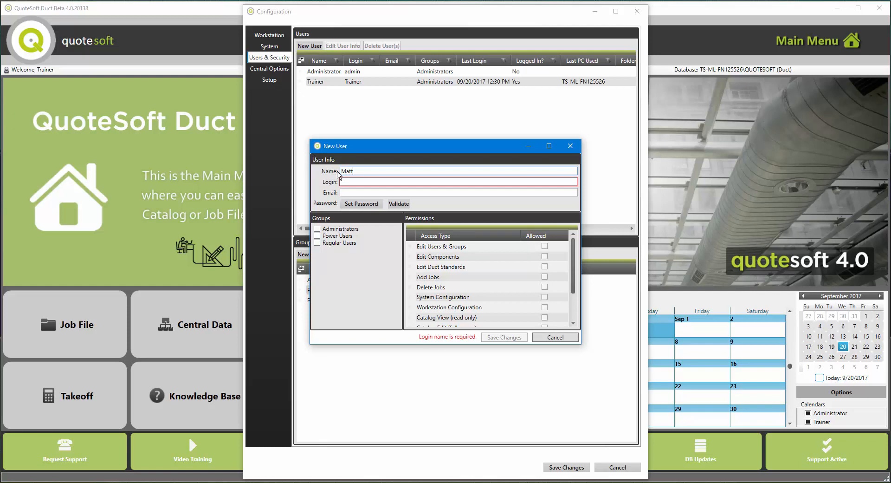
{"action": "left_click", "coordinate": [386, 181]}
{"action": "type", "text": "Matt"}
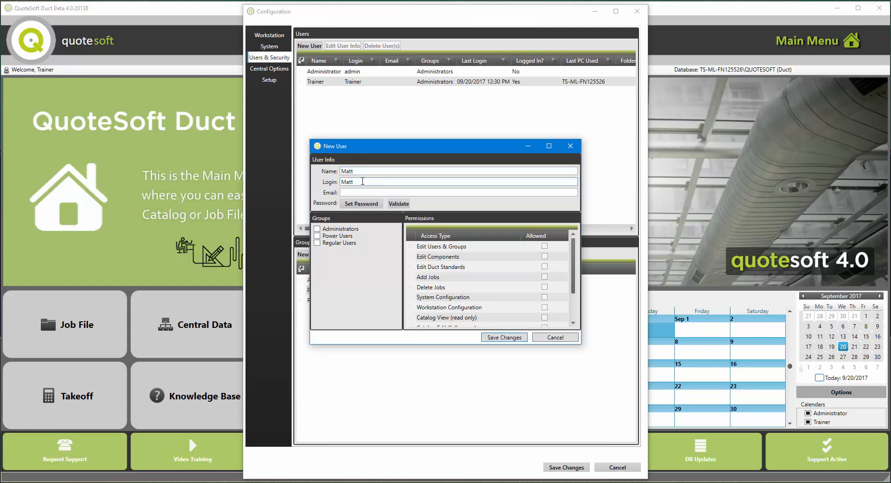
- View the new user's password prompt, try the Administrators and Power Users group assignments, and discard the new user
{"action": "left_click", "coordinate": [360, 206]}
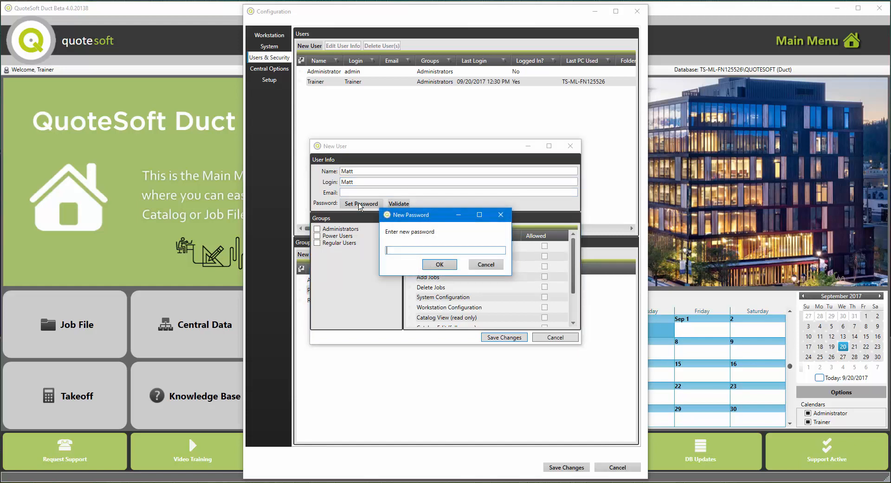
{"action": "left_click", "coordinate": [486, 264]}
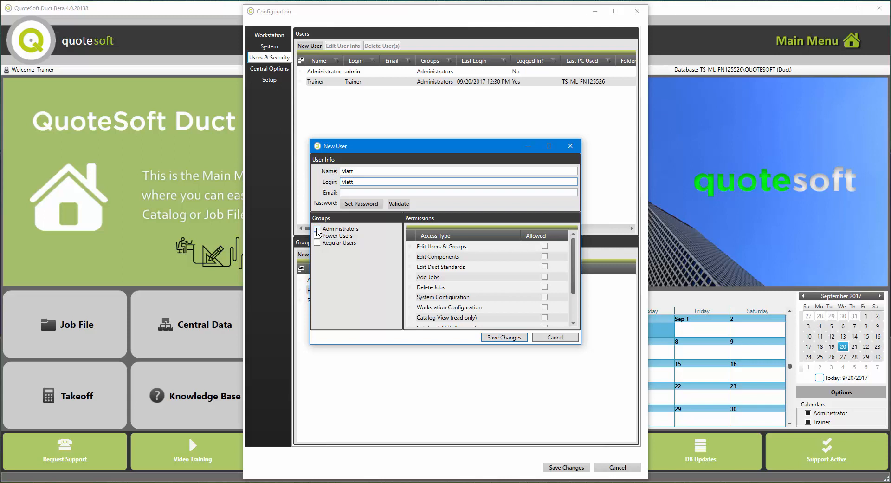
{"action": "left_click", "coordinate": [317, 229]}
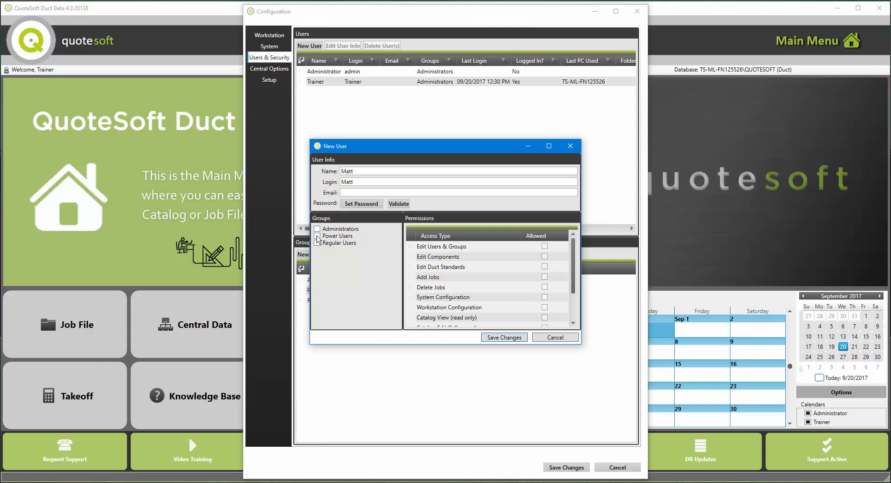
{"action": "left_click", "coordinate": [317, 236]}
{"action": "left_click", "coordinate": [318, 237]}
{"action": "left_click", "coordinate": [538, 338]}
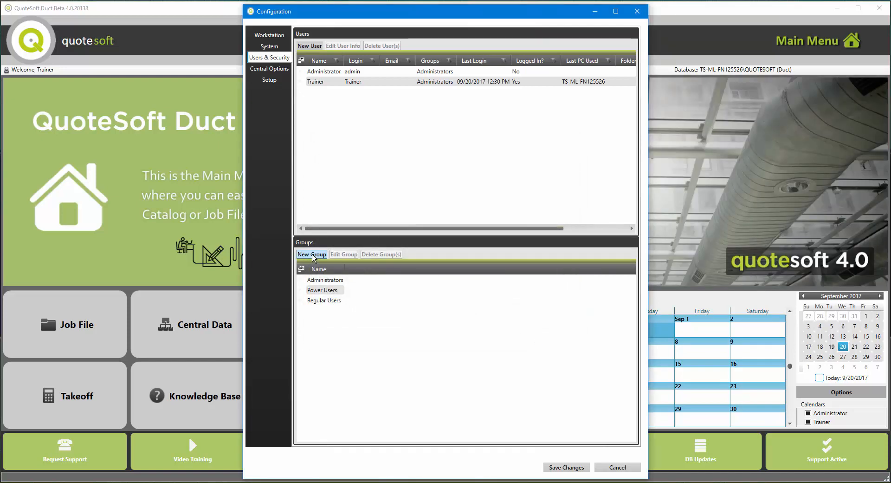
- View the permissions available for a new group and dismiss the form without creating one
{"action": "left_click", "coordinate": [312, 254]}
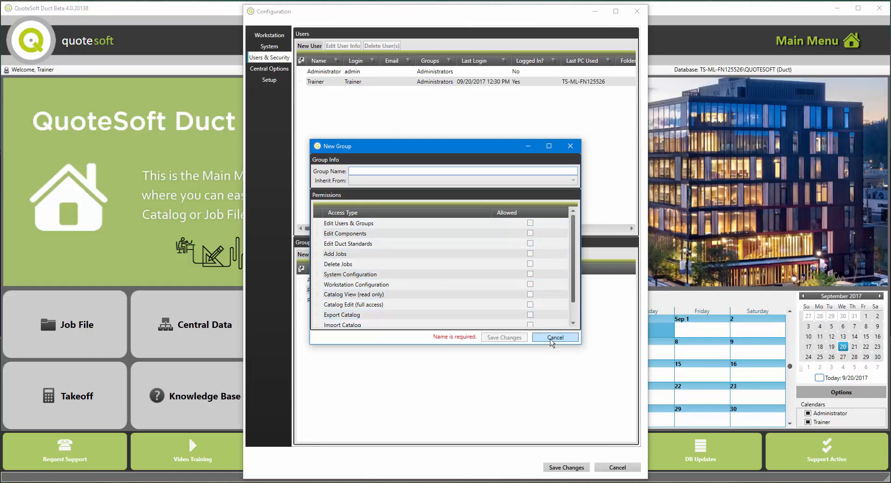
{"action": "left_click", "coordinate": [552, 340]}
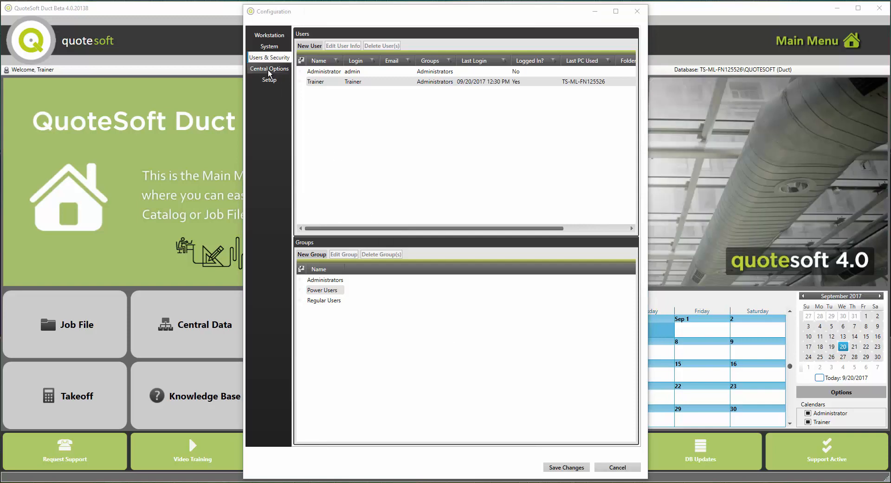
- Review the Central Options and the company Setup details, and save the configuration changes
{"action": "left_click", "coordinate": [269, 70]}
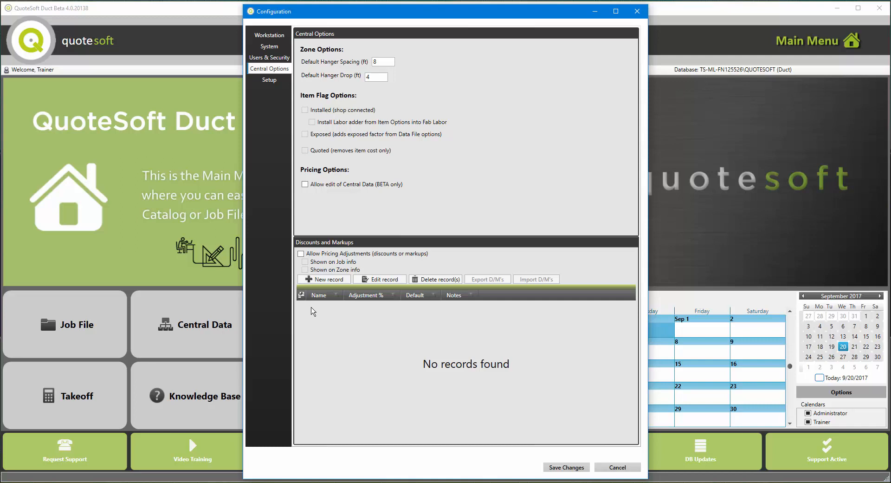
{"action": "left_click", "coordinate": [269, 80]}
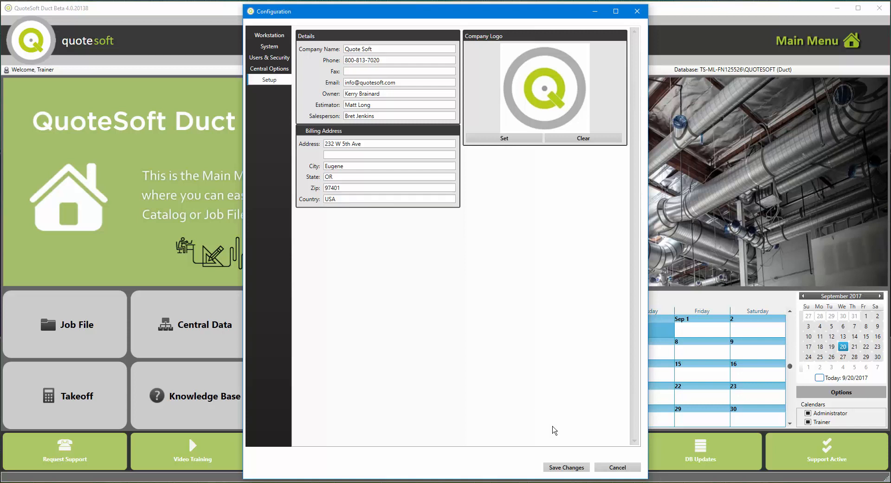
{"action": "left_click", "coordinate": [568, 467]}
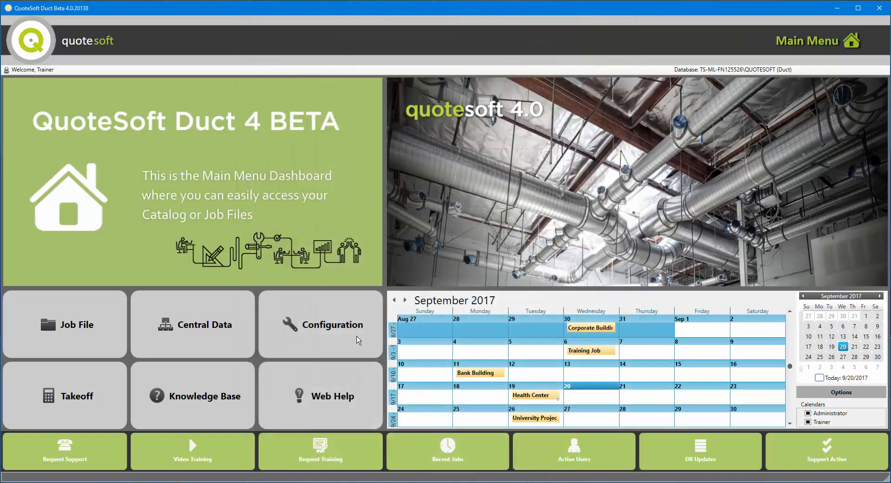